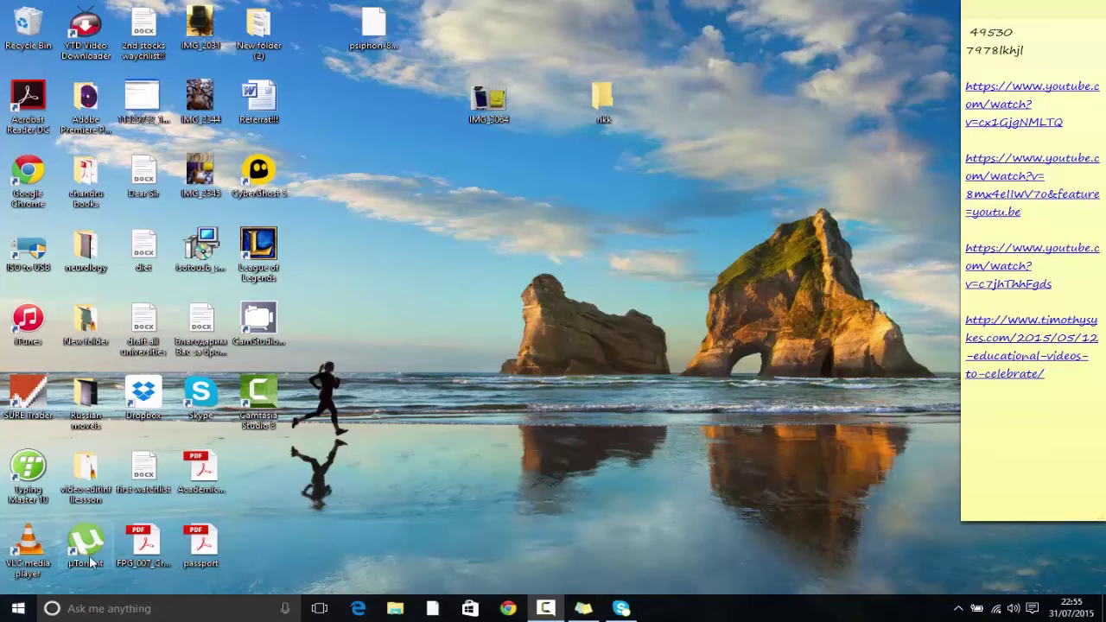
- Look through the full alphabetical list of installed apps from D to I, and return to the desktop
click(17, 609)
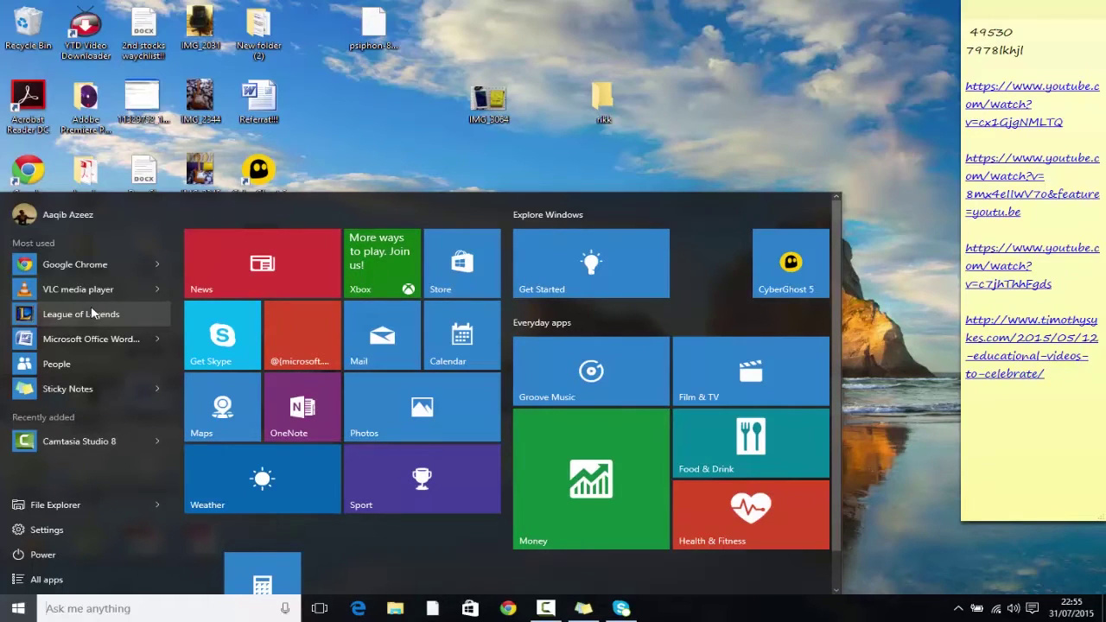
click(49, 580)
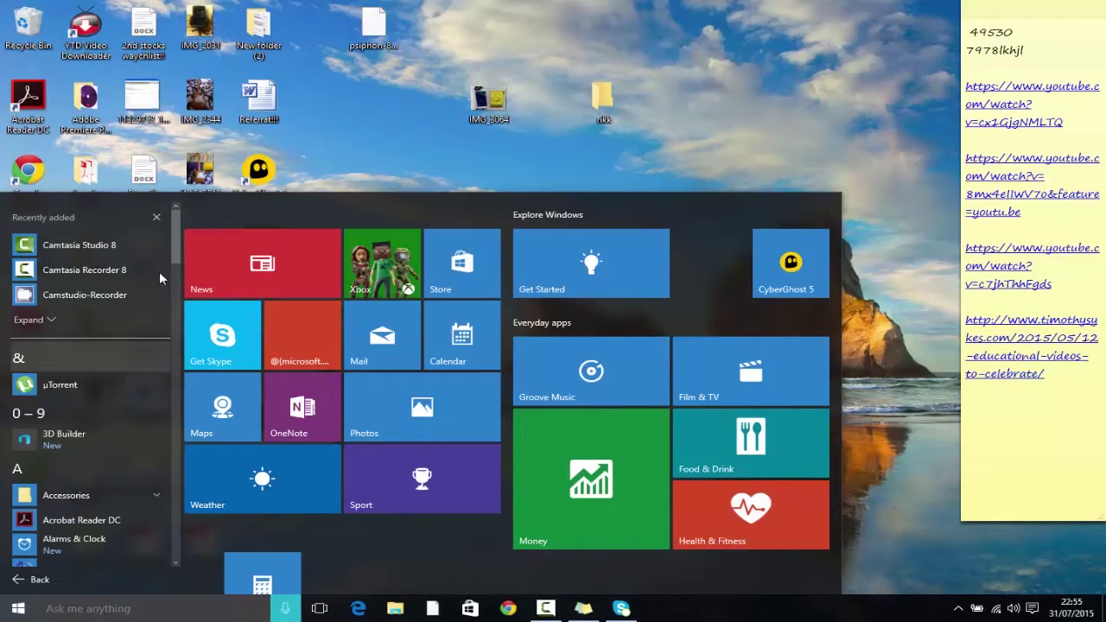
drag(178, 261, 179, 354)
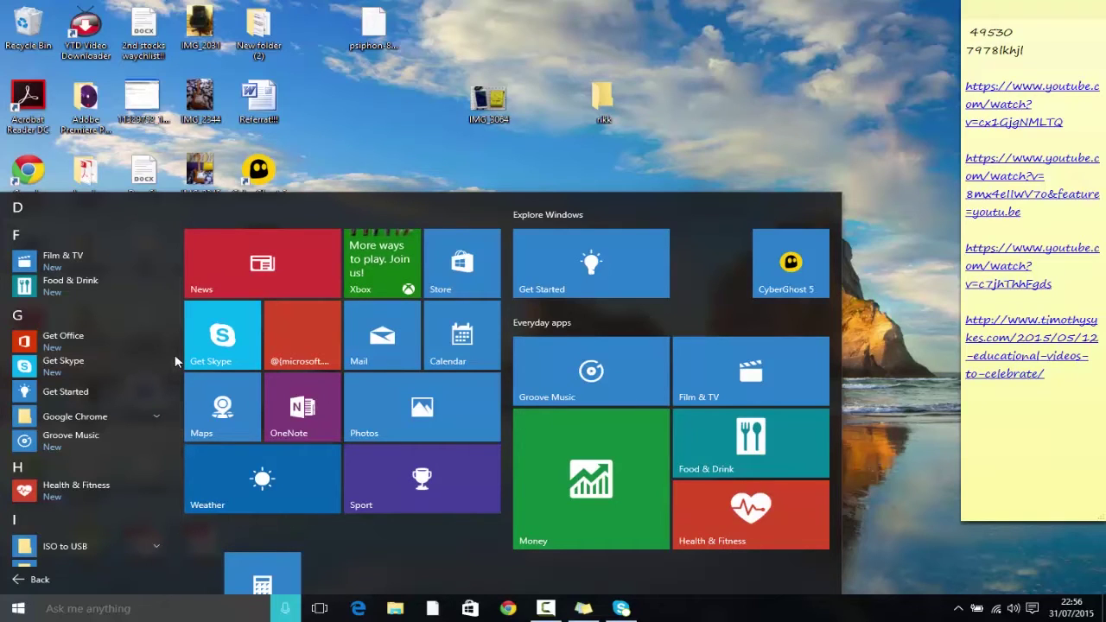
click(501, 169)
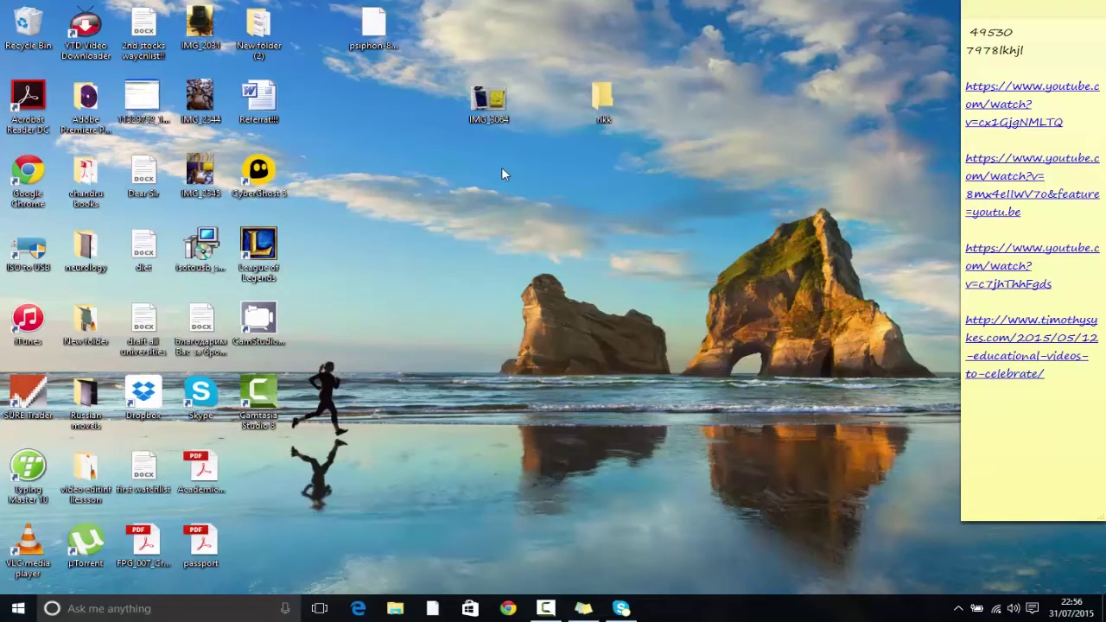
- Ask Cortana by voice "hey cortana how are you" and dismiss the assistant after the reply
click(286, 609)
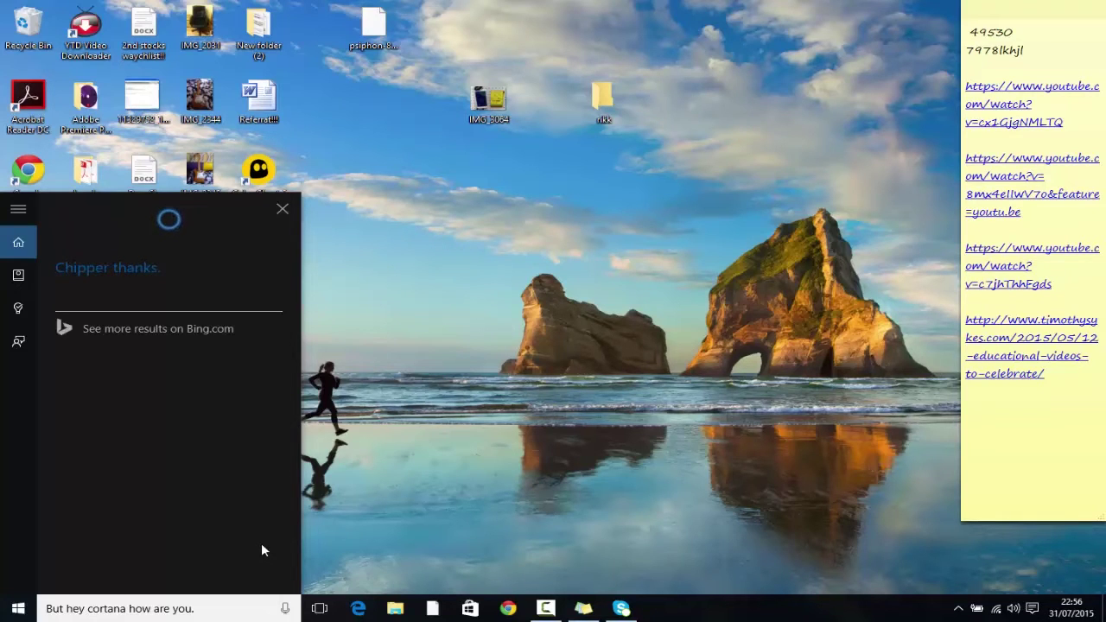
click(282, 210)
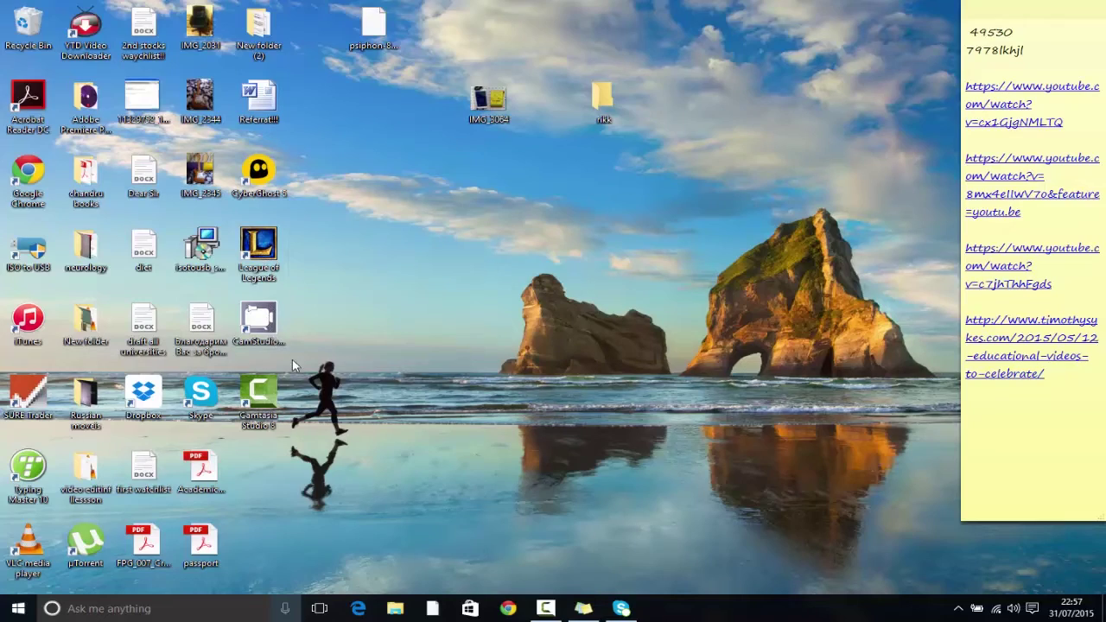
- Check the overview of open windows and virtual desktops, and start Google Chrome on Desktop 1
click(320, 608)
click(322, 607)
click(321, 607)
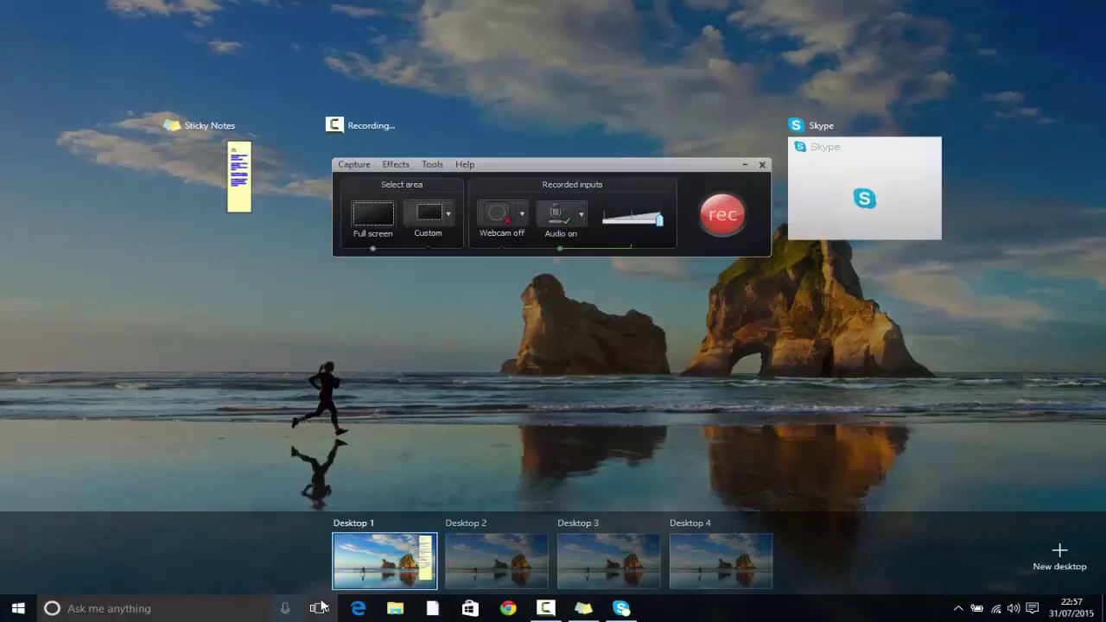
click(320, 608)
click(509, 608)
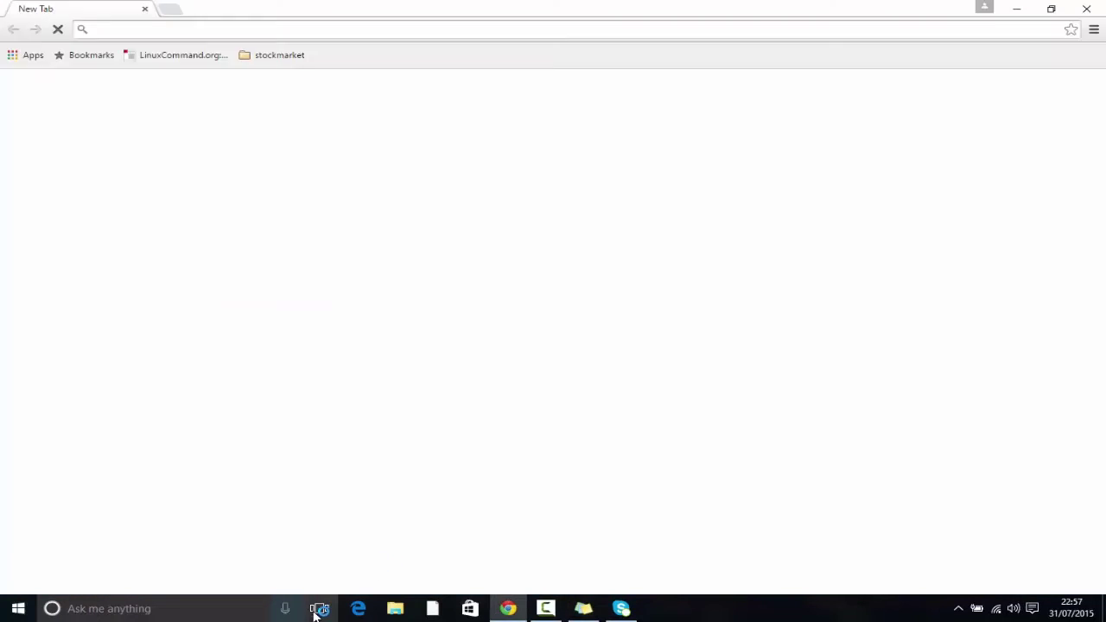
- Review the windows open on Desktop 1 in Task View and switch to the empty Desktop 2
click(319, 609)
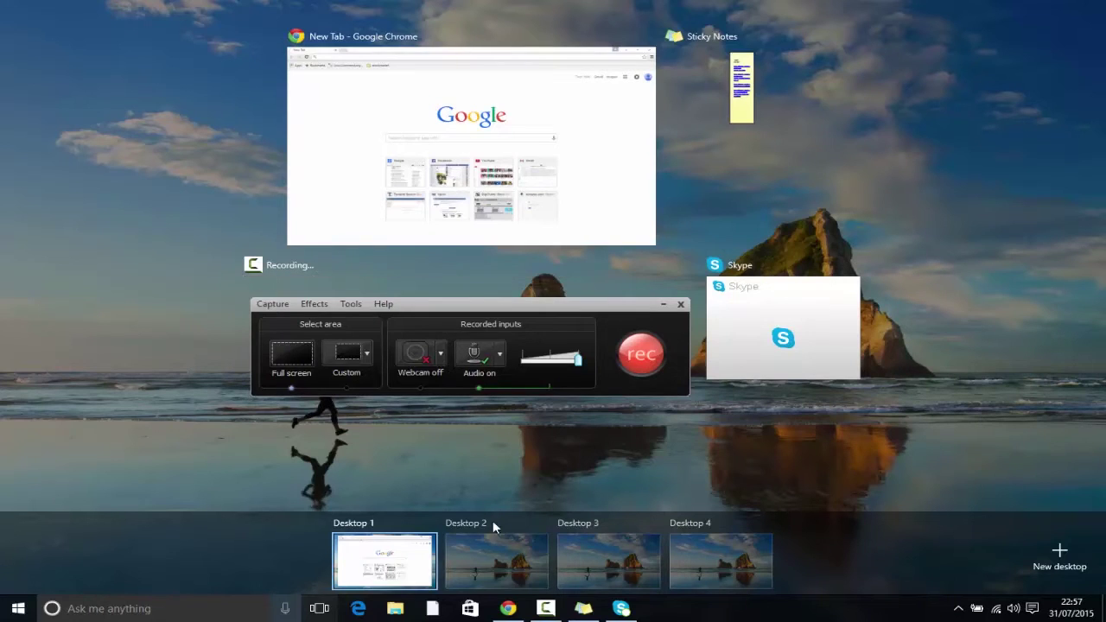
mouse_move(492, 527)
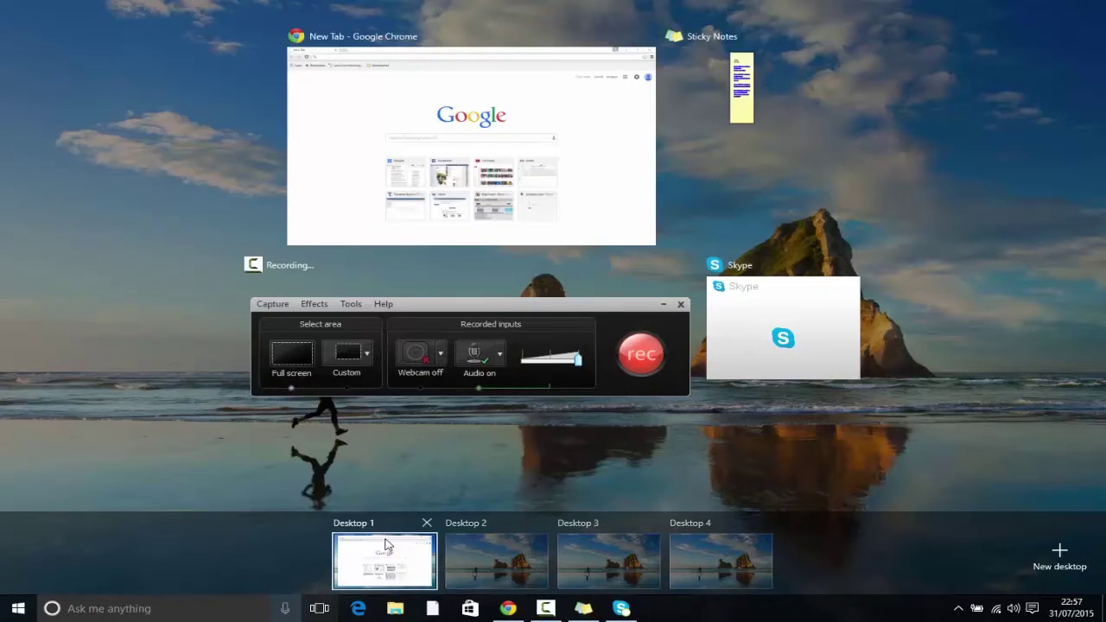
click(386, 544)
click(319, 609)
click(512, 535)
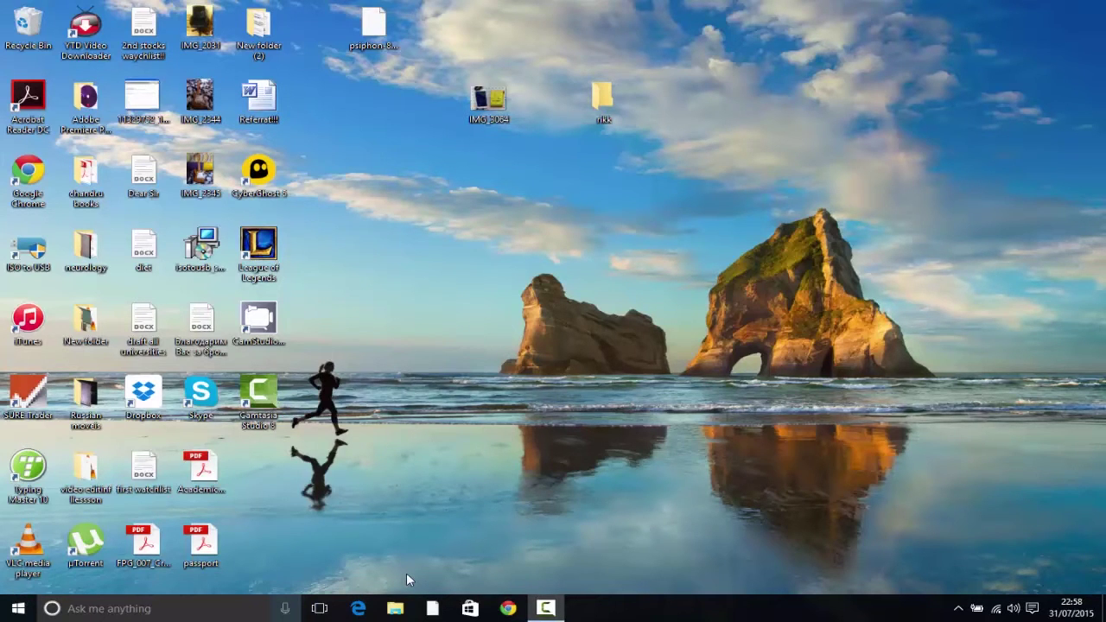
- Switch to Desktop 1 to view its open browser window, and return to Desktop 2
click(313, 610)
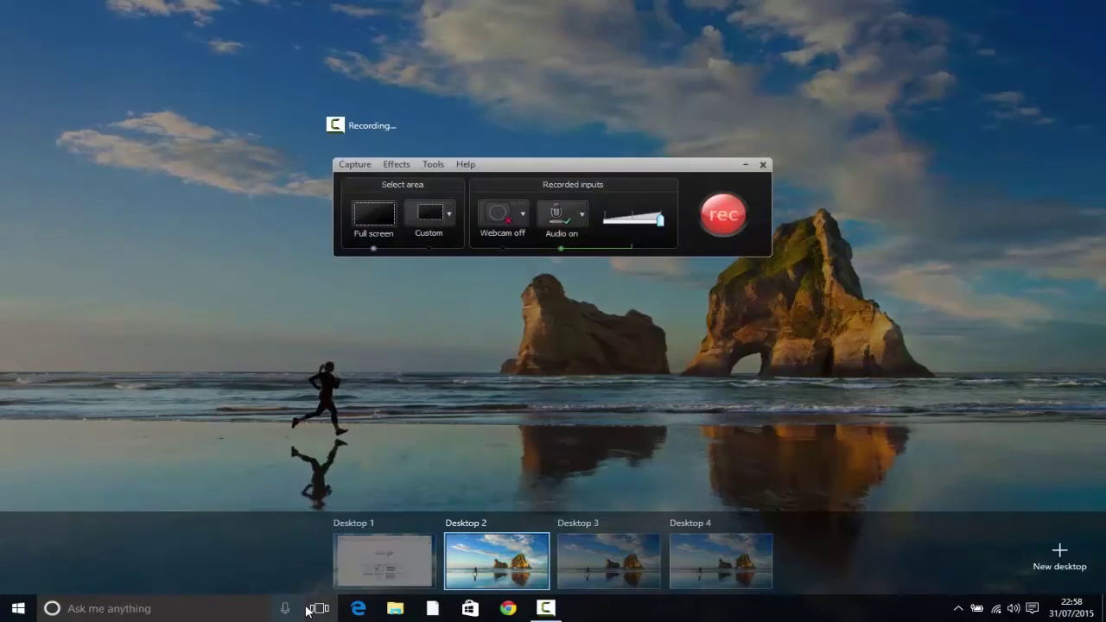
click(365, 567)
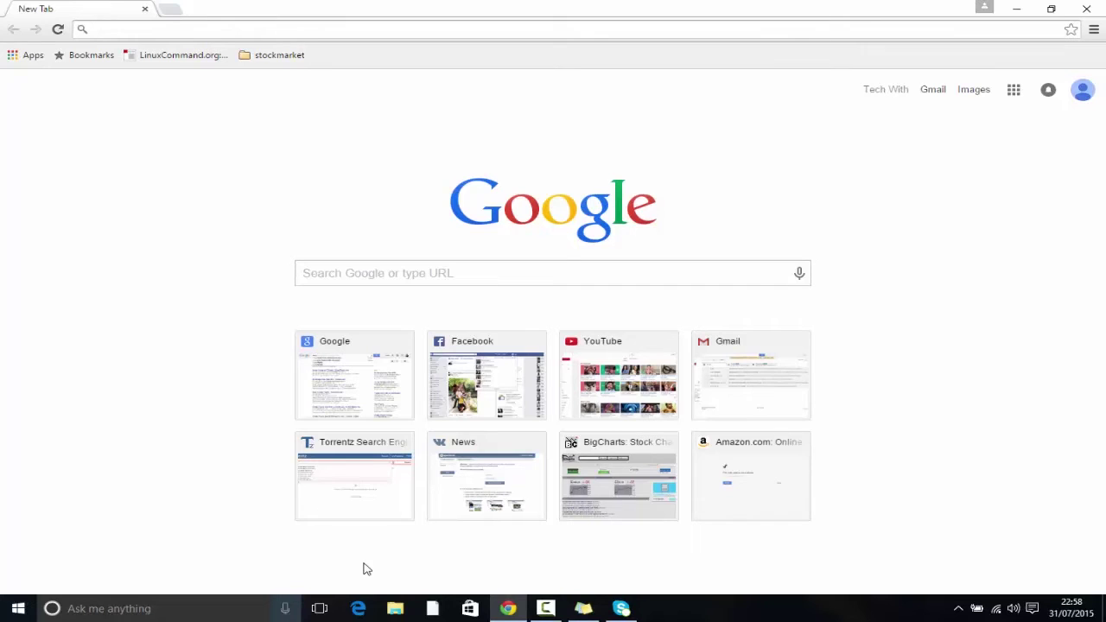
click(319, 609)
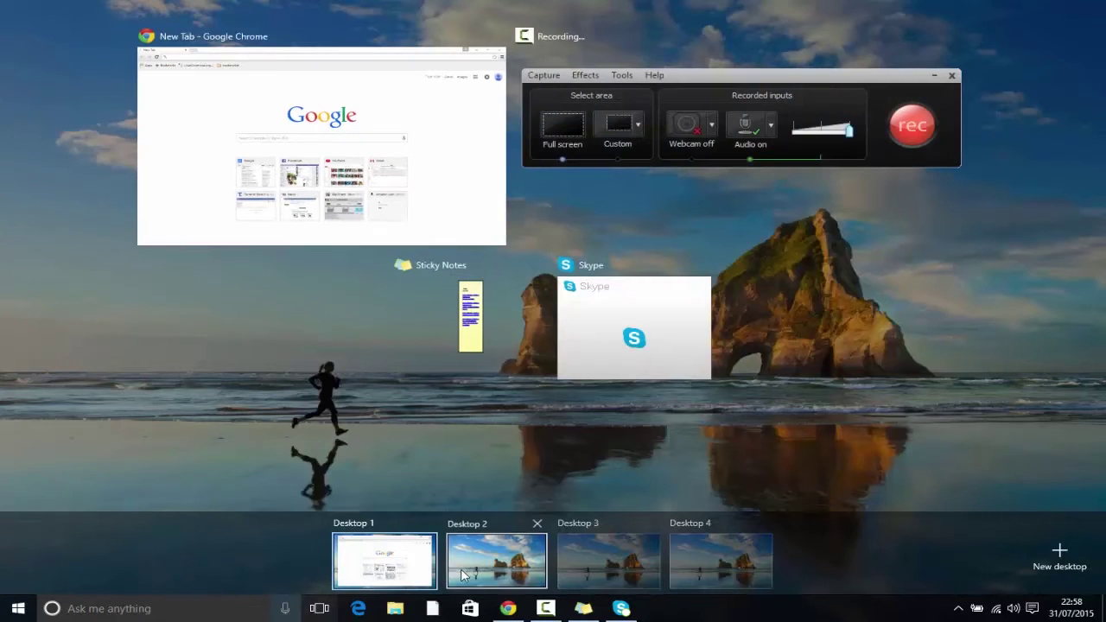
click(464, 573)
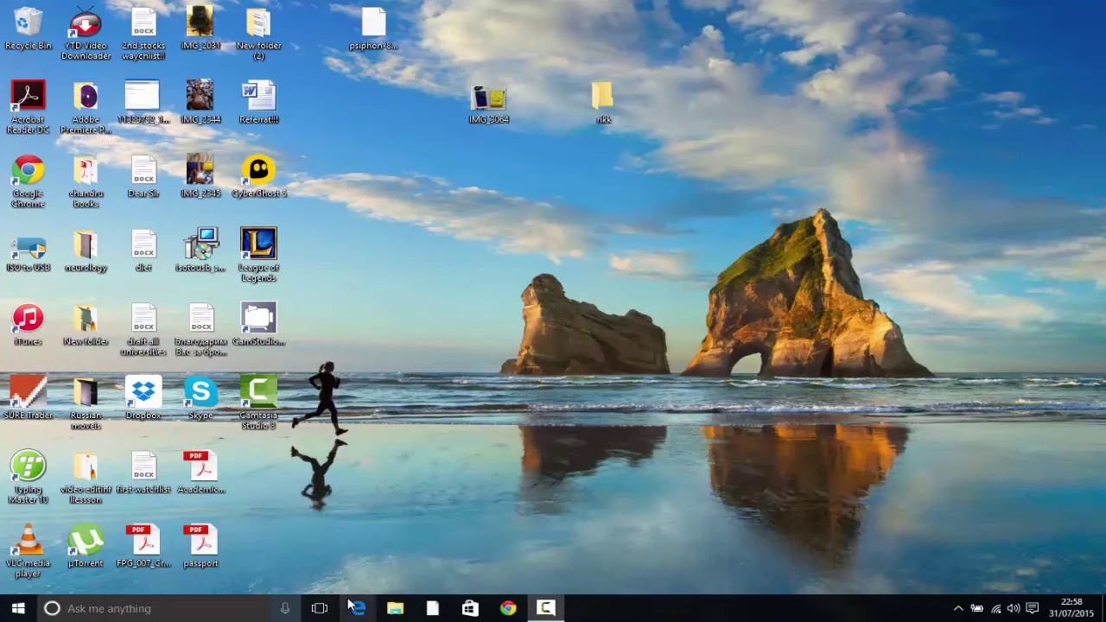
- Switch to Desktop 3, and go back to Desktop 1 with the Chrome window
click(319, 608)
click(586, 559)
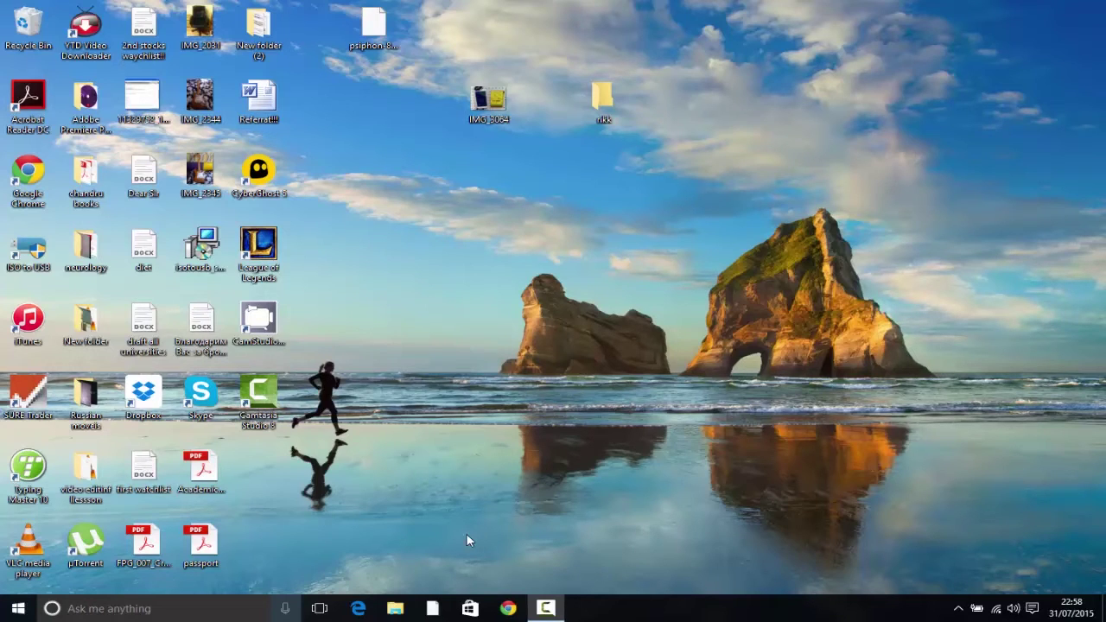
click(319, 608)
click(413, 580)
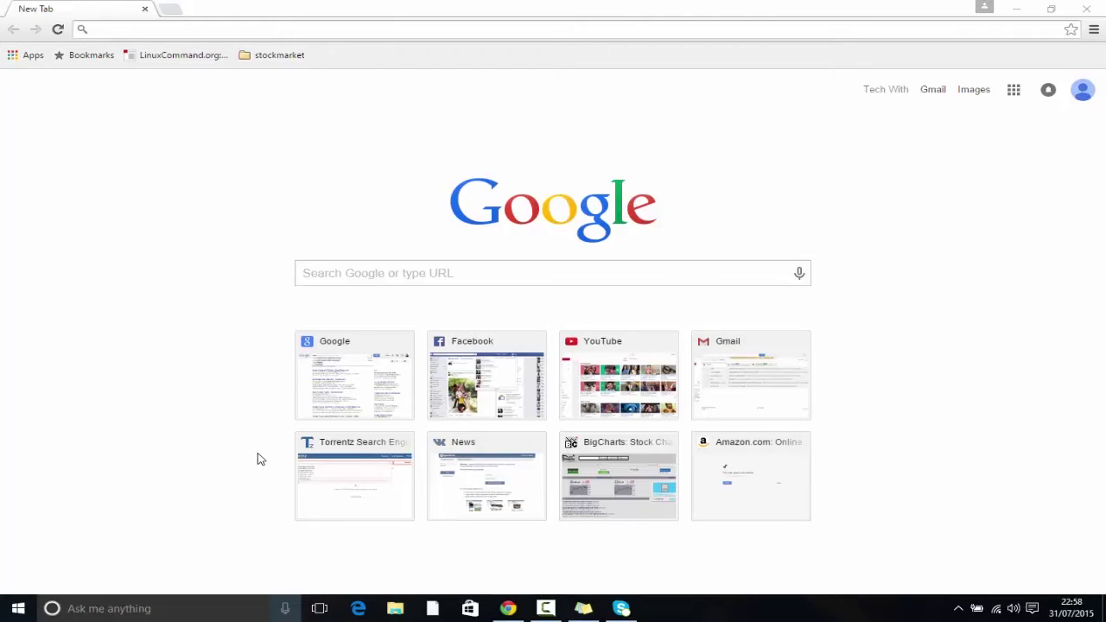
- Open the Mail app, expand its navigation to view the account's folders, and collapse it again
click(77, 609)
key(super)
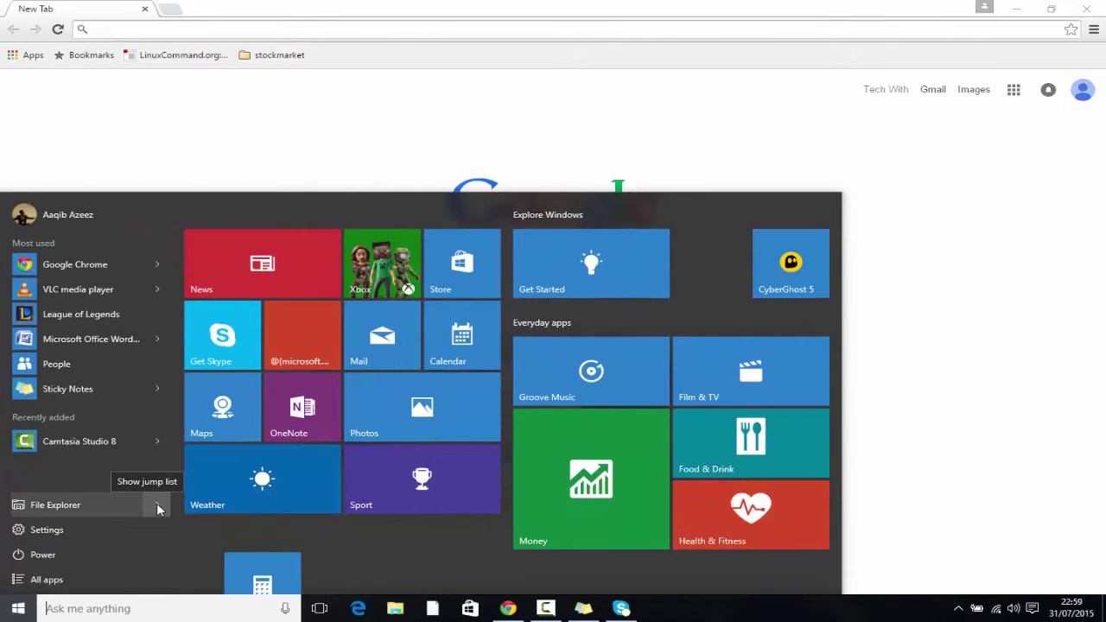
click(398, 345)
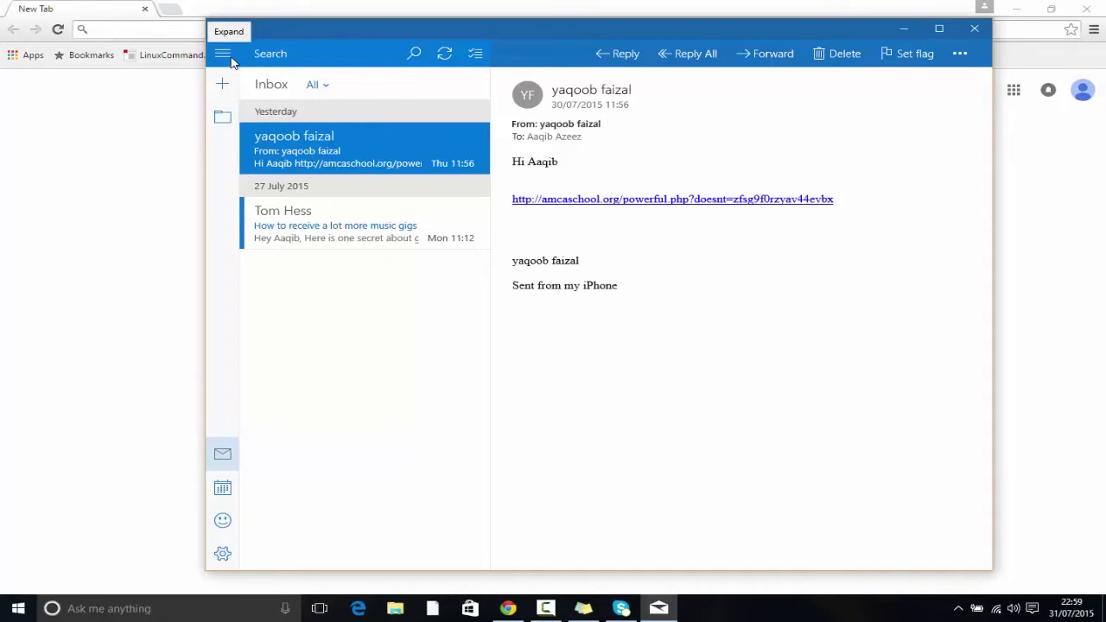
click(223, 54)
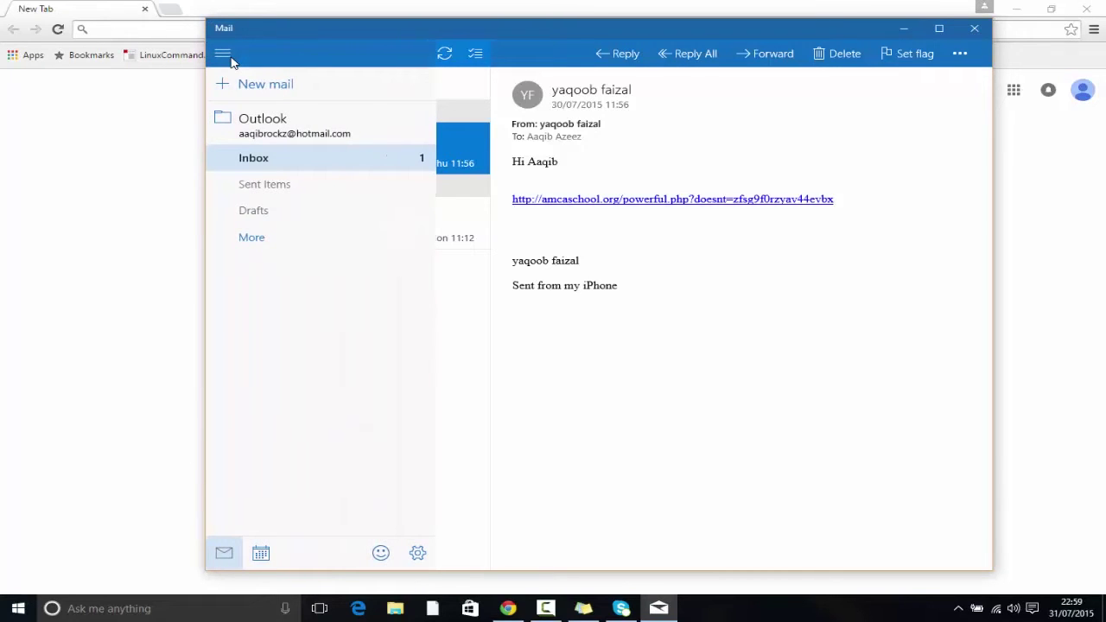
click(230, 59)
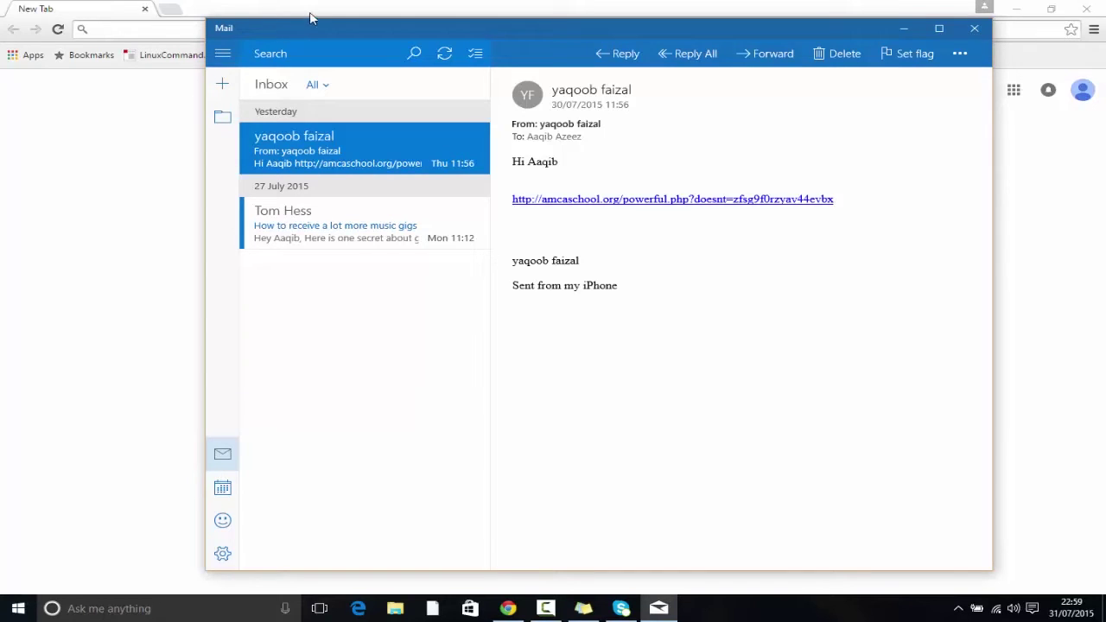
- Reposition the Mail window slightly on the desktop, and close both Mail and Google Chrome
drag(306, 21, 260, 61)
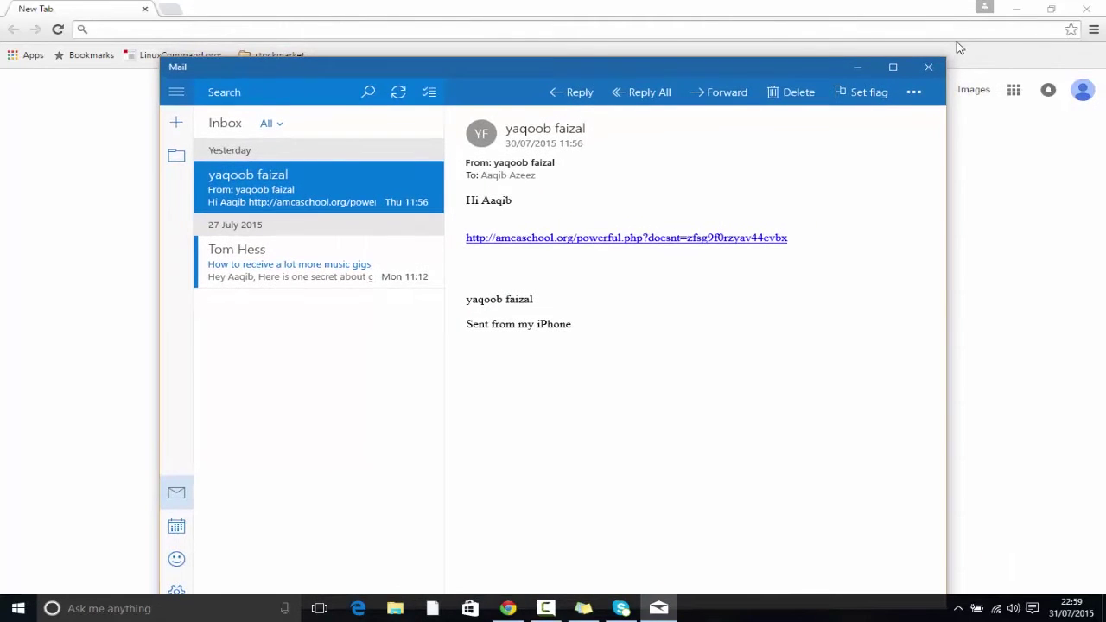
click(932, 69)
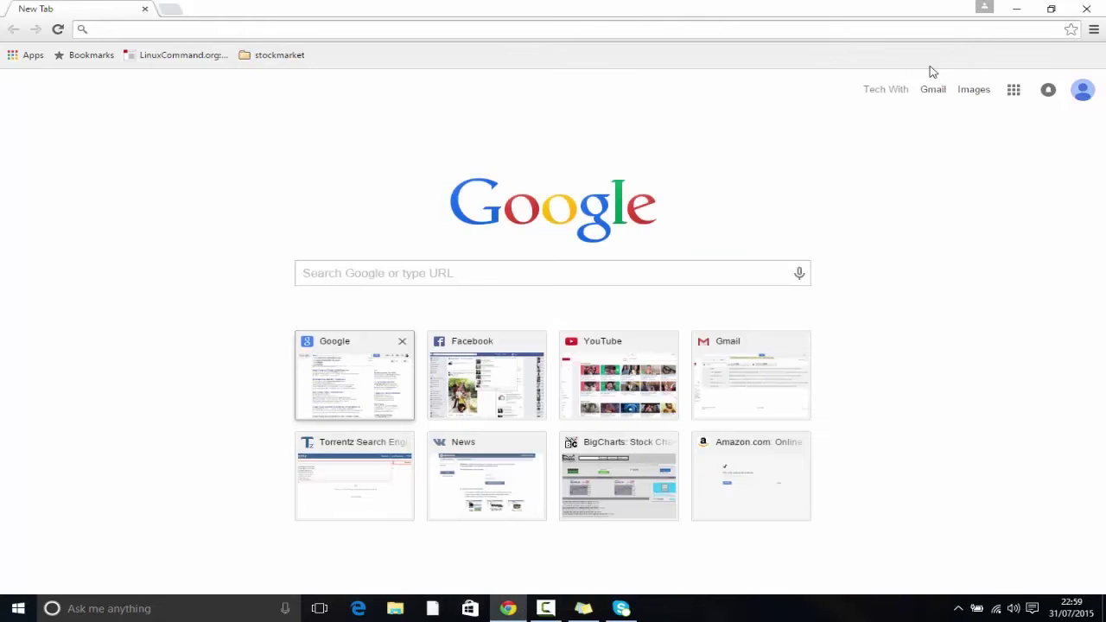
click(1086, 9)
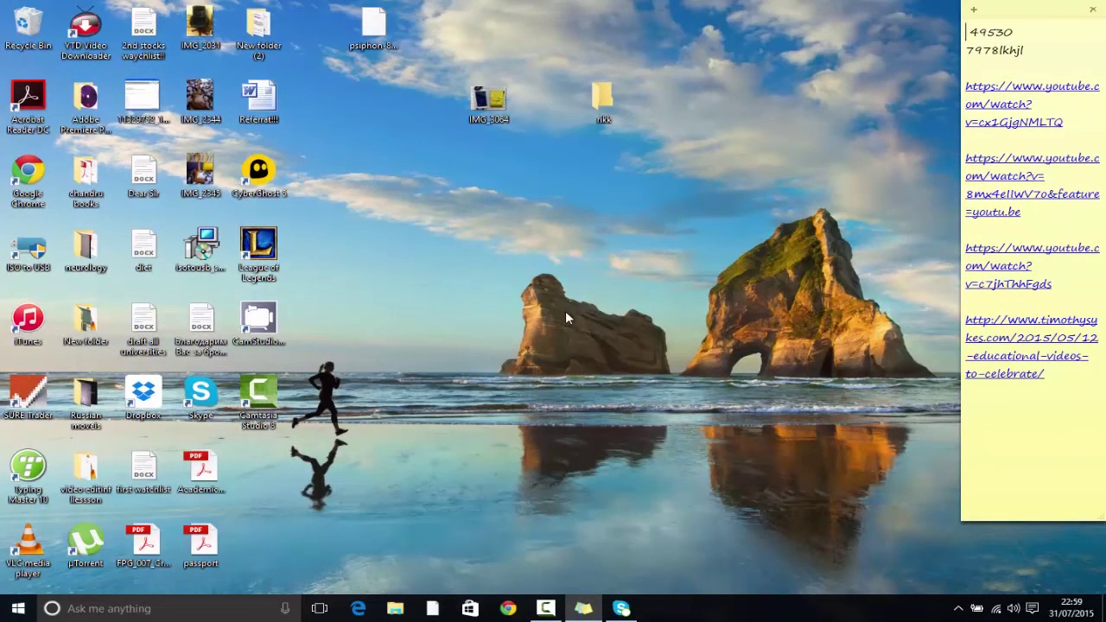
- Open the Windows Store, browse the Picks for you and Top free apps sections, and close it
click(468, 608)
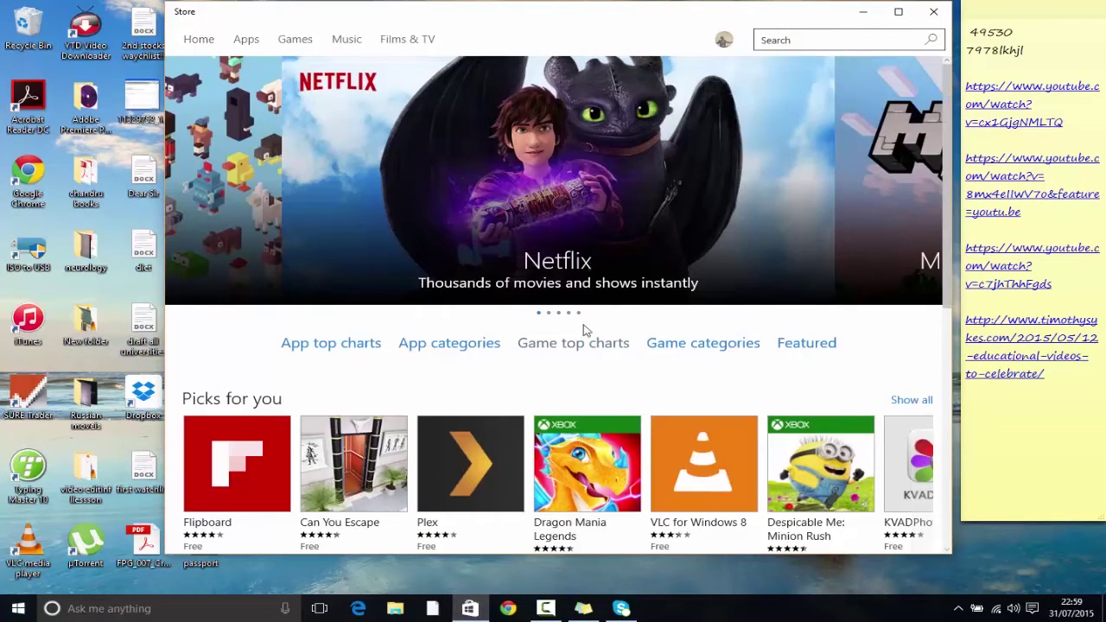
scroll(949, 206, down, 2)
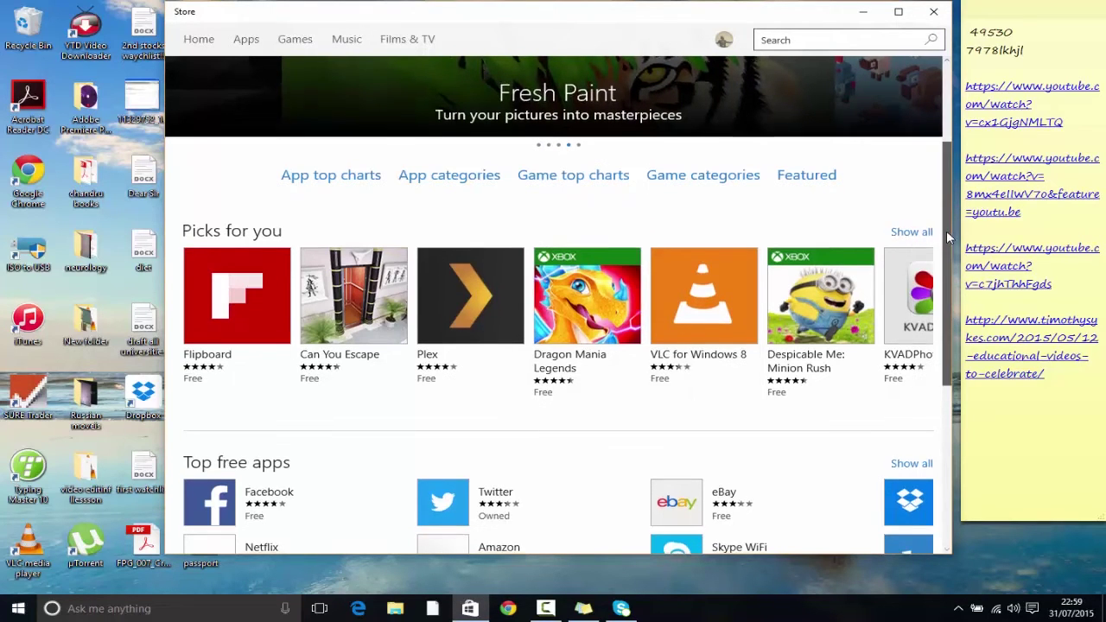
drag(947, 231, 945, 275)
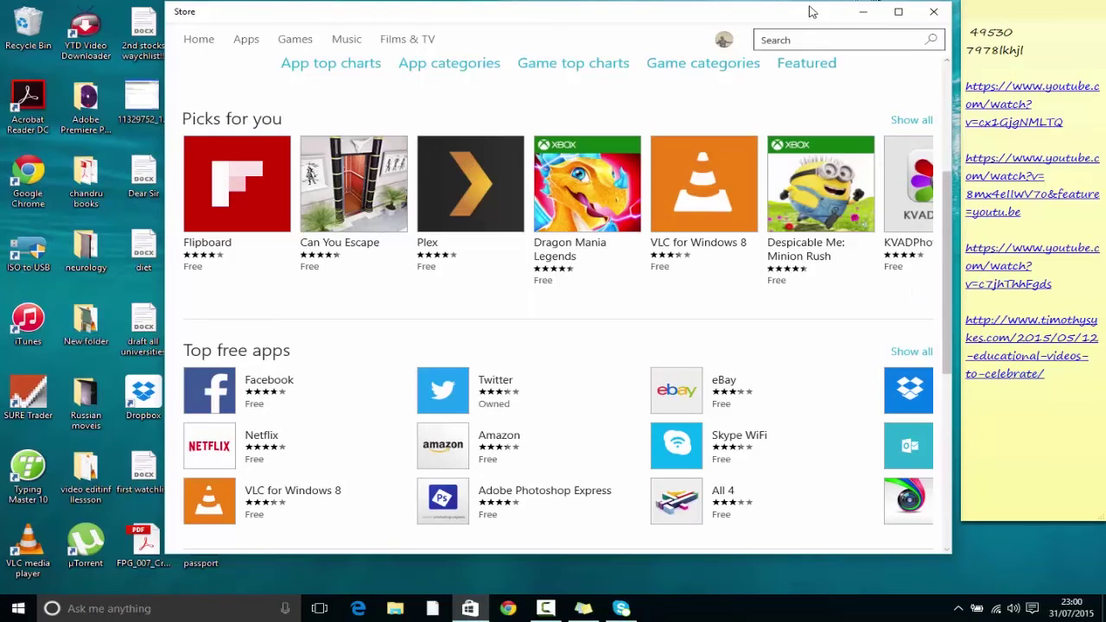
click(933, 13)
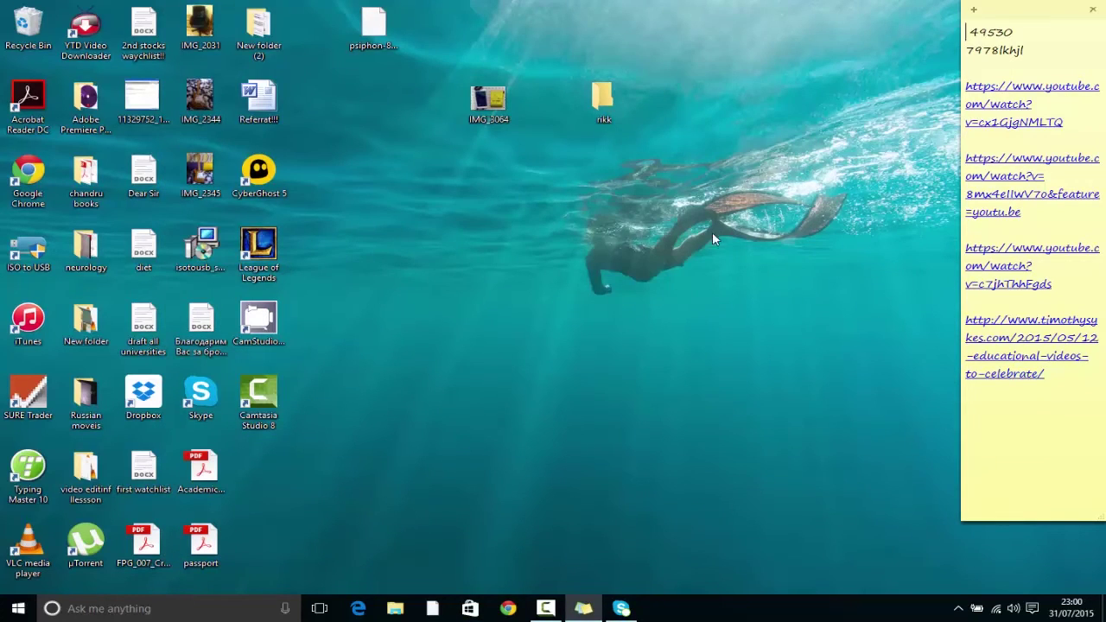
- Open Microsoft Edge, browse its news feed, and open the article "Striking French ferry workers block Calais port route with huge fire"
click(358, 609)
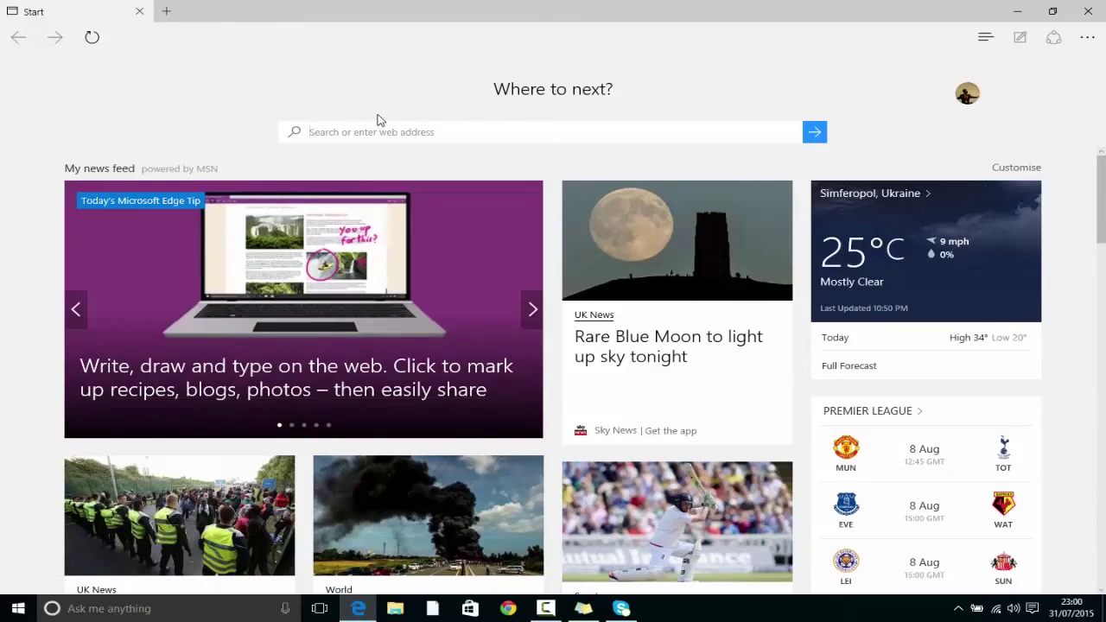
scroll(1101, 168, down, 10)
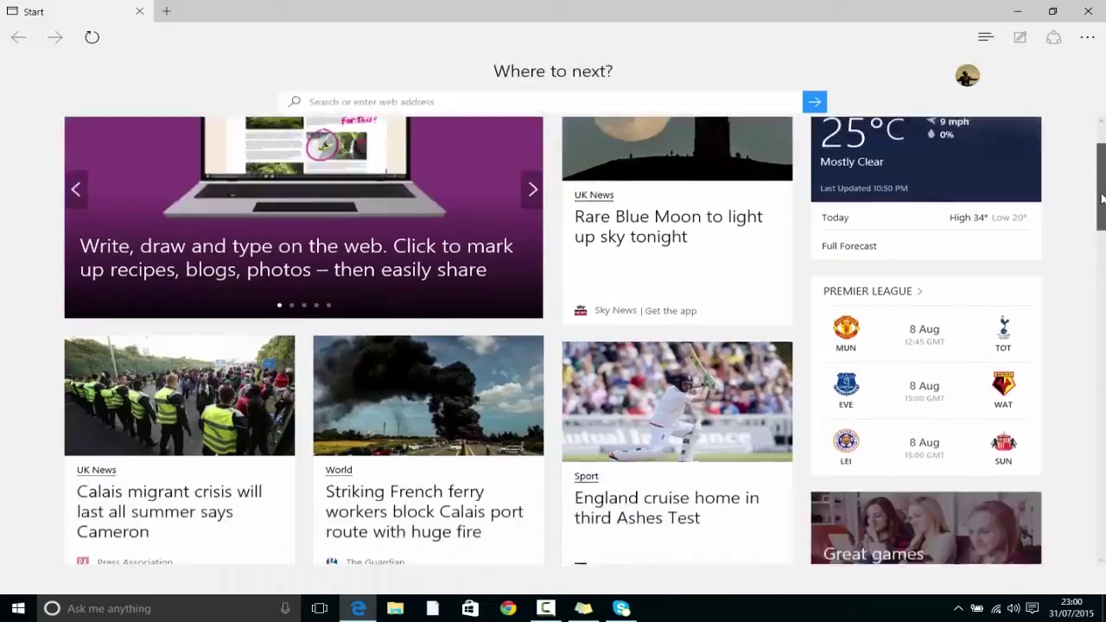
scroll(1098, 224, down, 3)
scroll(1098, 234, down, 1)
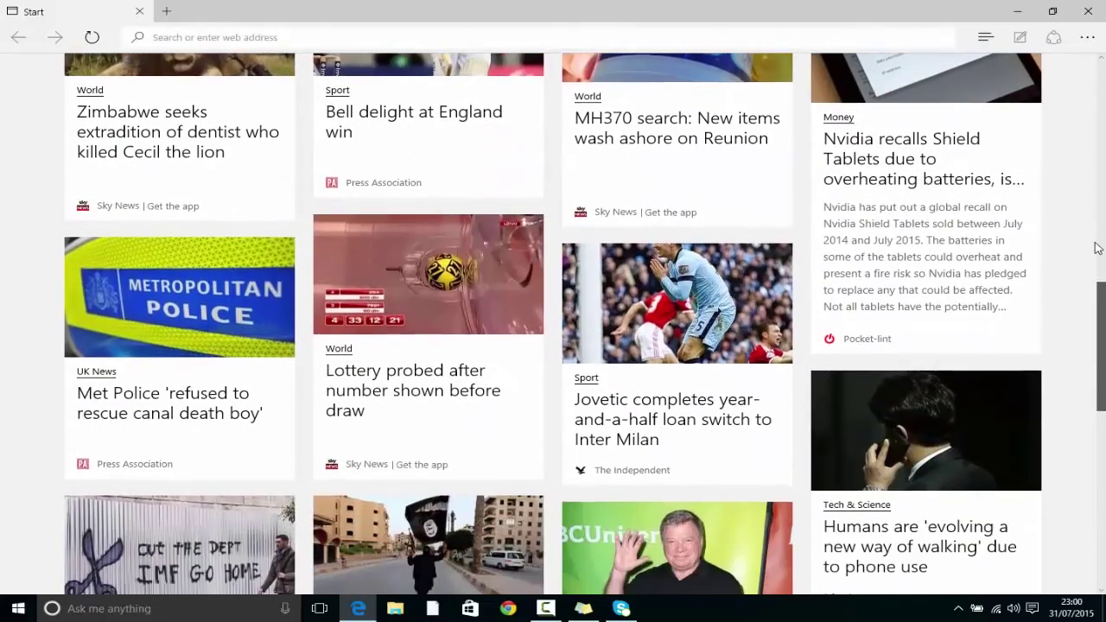
scroll(1100, 231, up, 15)
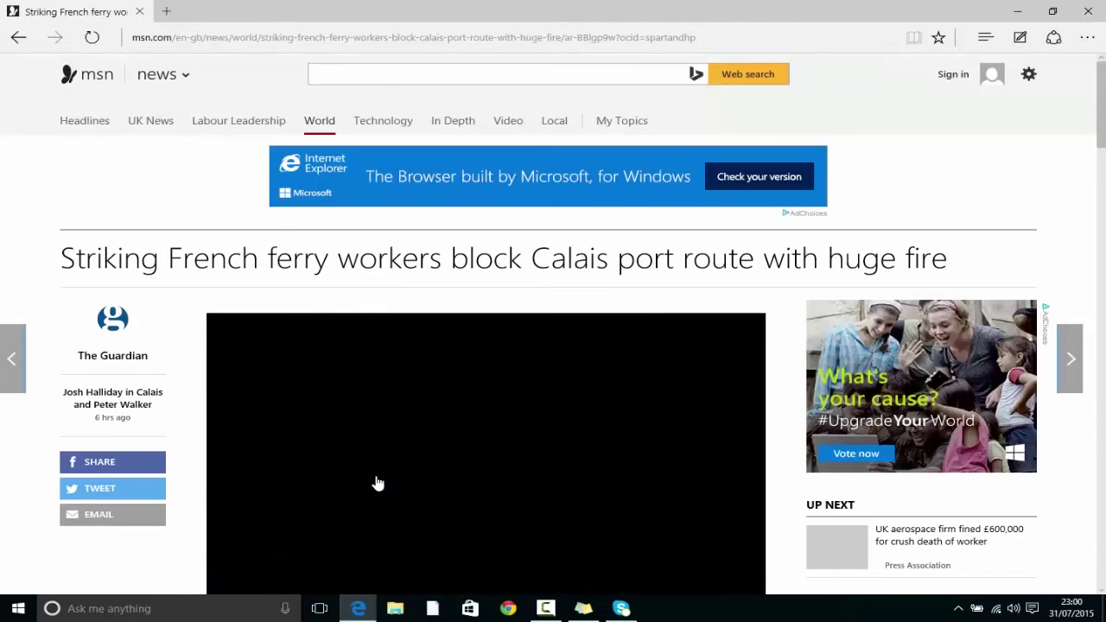
- Start a Web Note on the article and underline "A huge fire set" in the first paragraph with the pen
click(1102, 144)
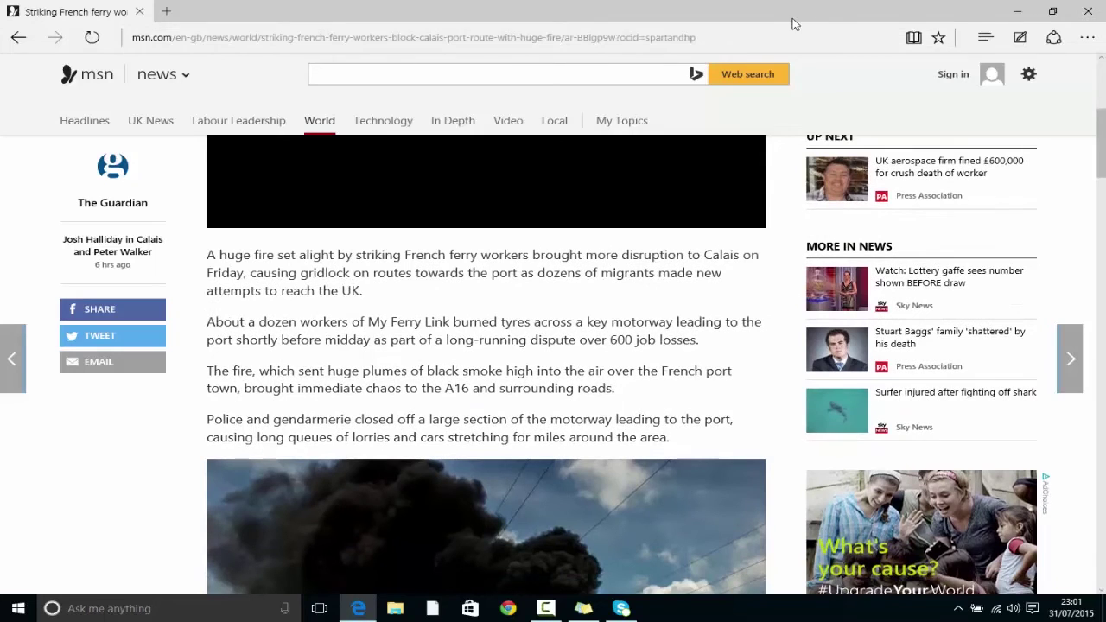
click(1020, 38)
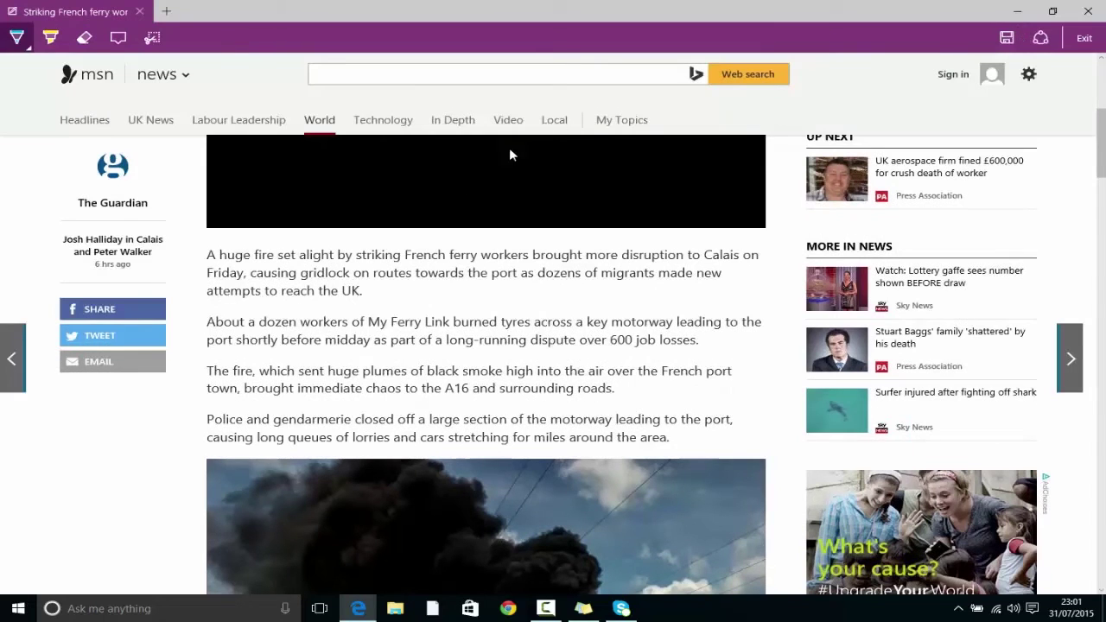
drag(206, 257, 304, 255)
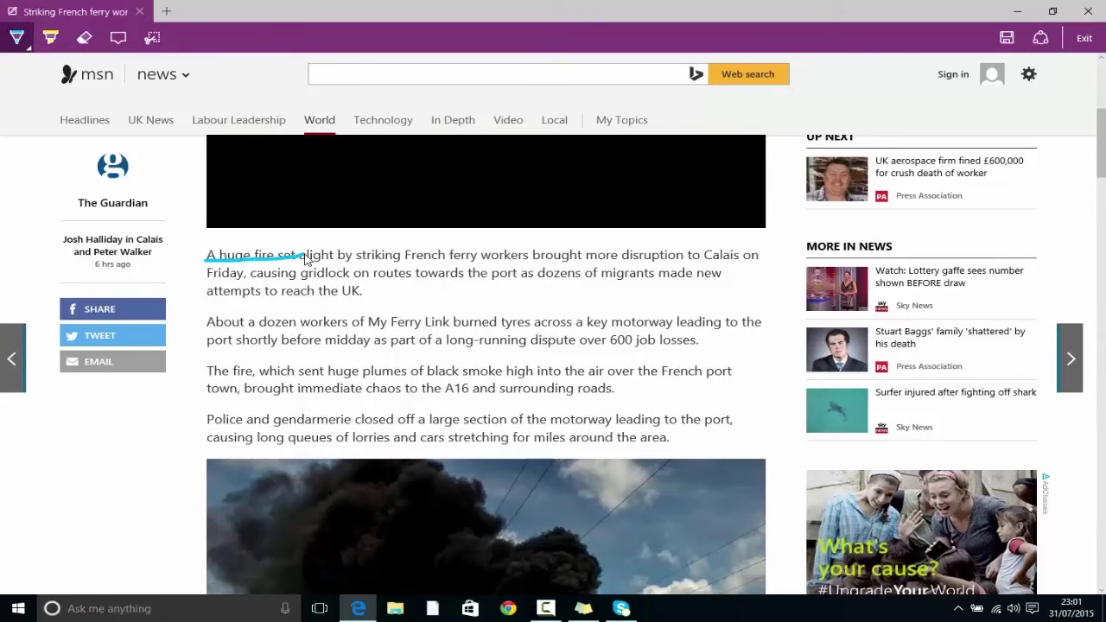
- Circle "My Ferry Link burned tyres" with the pen and highlight "fire, which sent huge plumes of black" in yellow
mouse_move(367, 335)
mouse_down()
mouse_move(529, 340)
mouse_move(483, 315)
mouse_move(363, 327)
mouse_move(380, 324)
mouse_up()
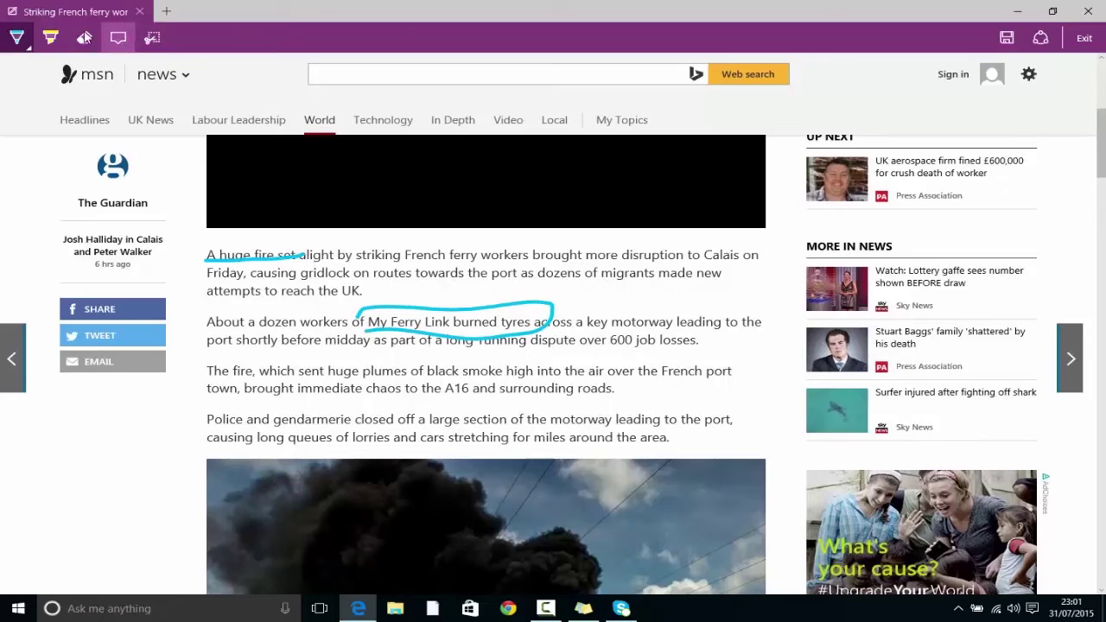
click(50, 37)
drag(233, 374, 467, 380)
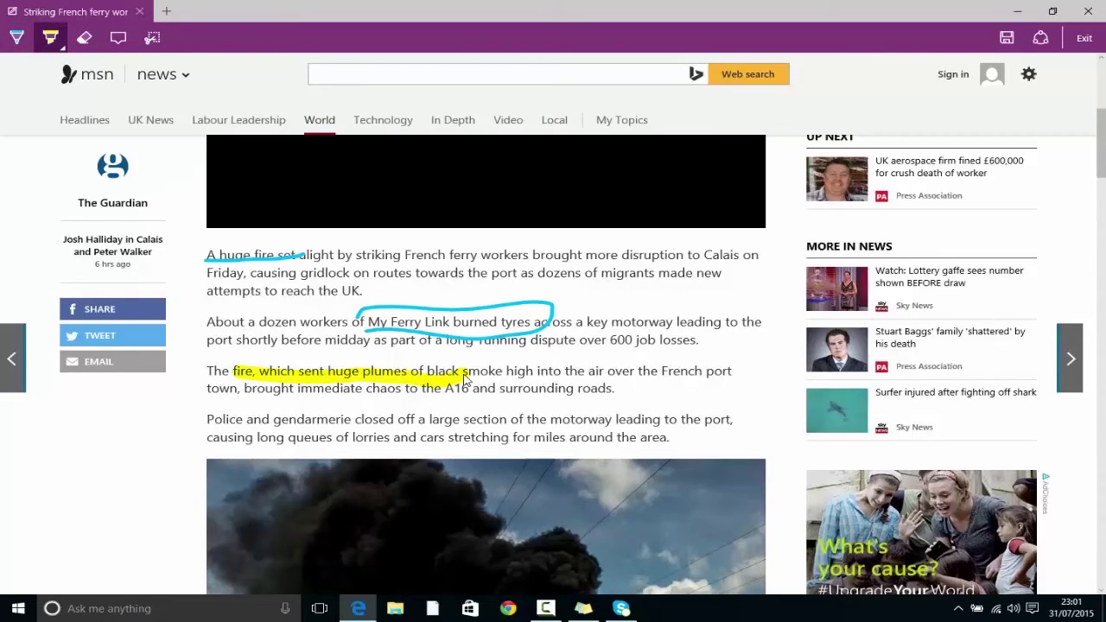
- Add a typed note reading "THIS IS GREAT!!!" to the article beside "motorway" in the paragraph about police and gendarmerie
click(123, 38)
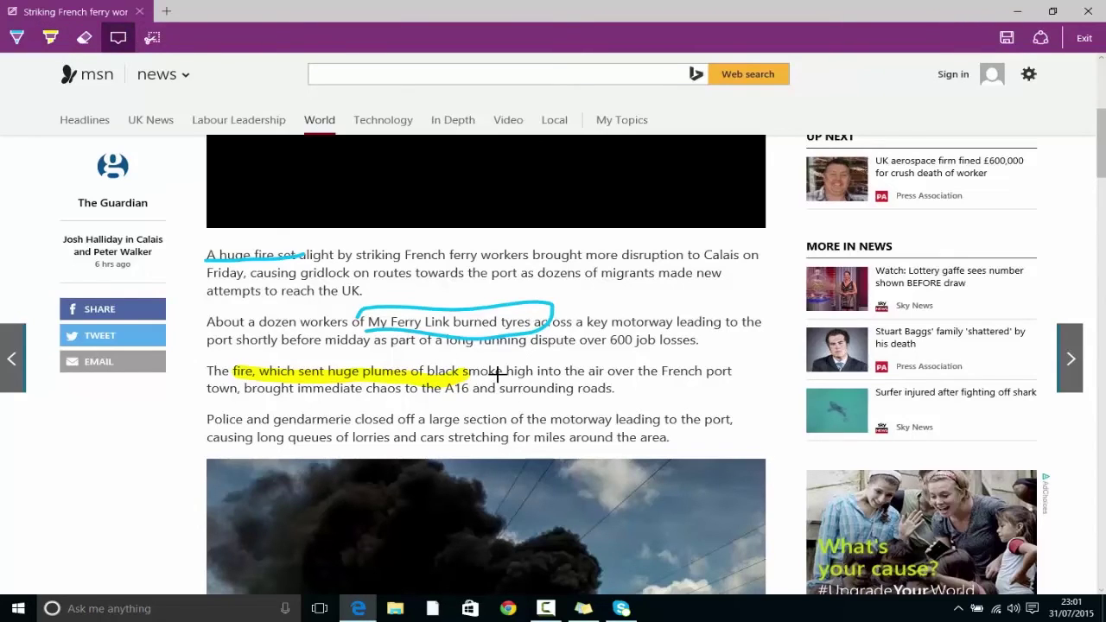
click(592, 418)
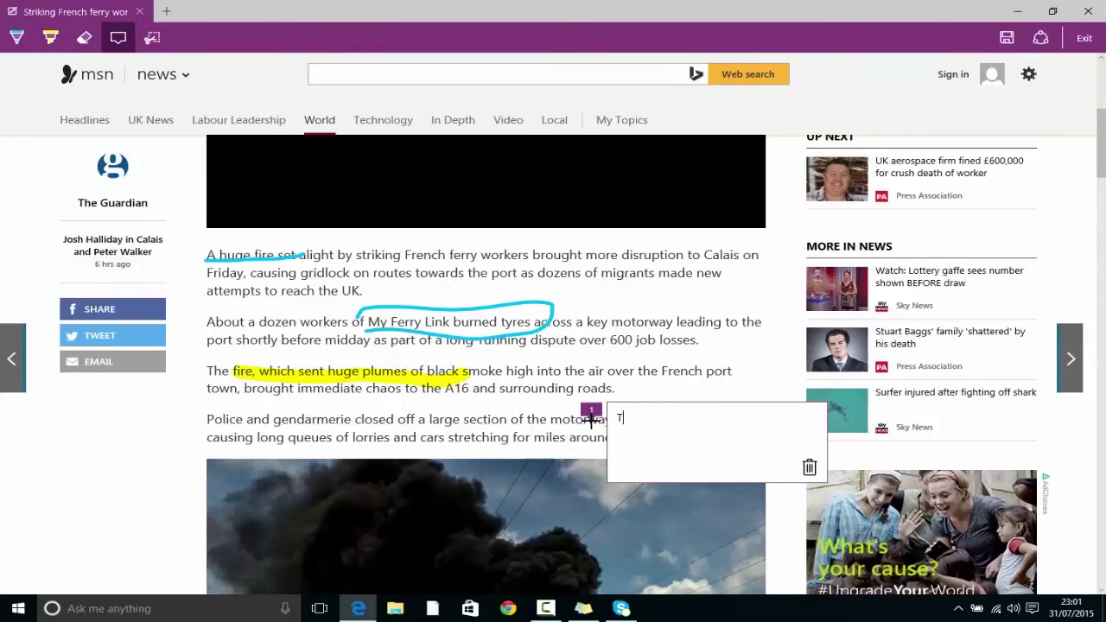
text(HIS IS GREAT)
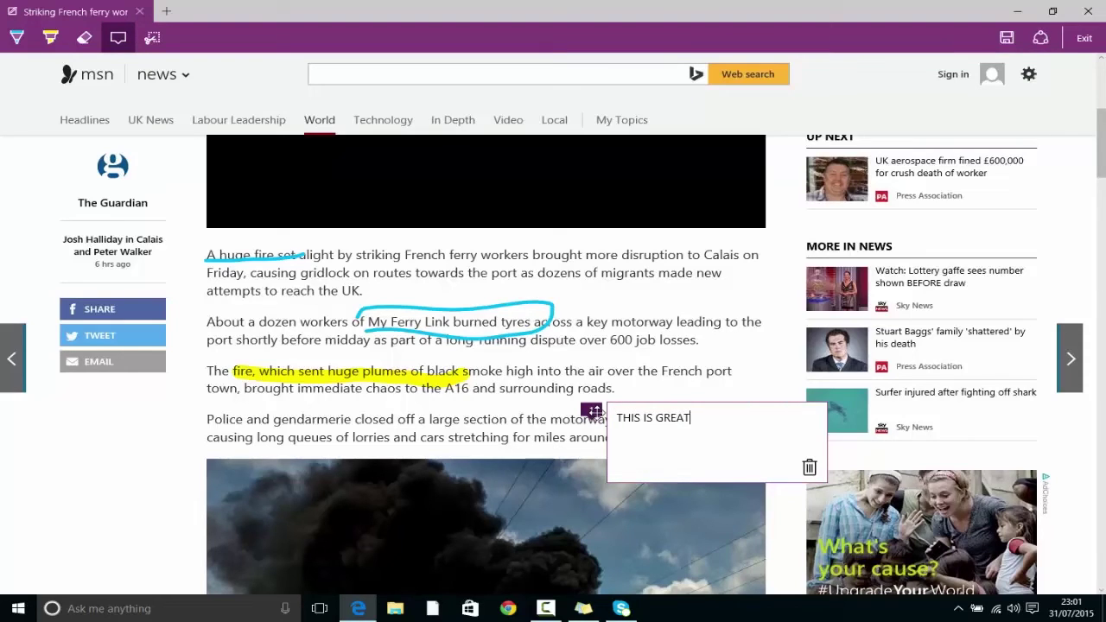
text(!!!)
key(Return)
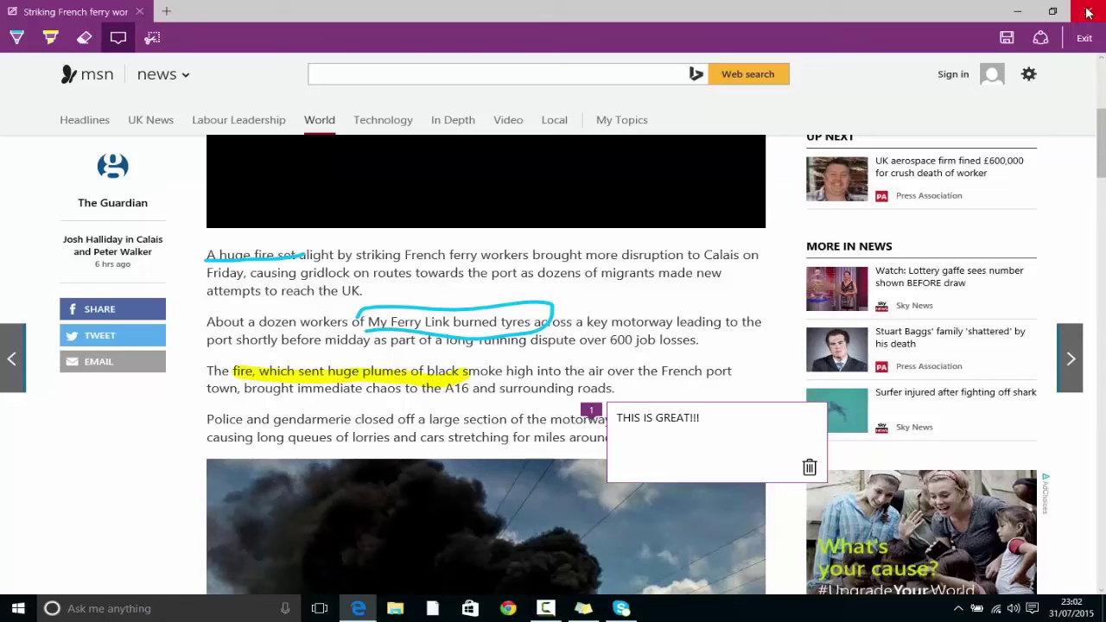
- Close Microsoft Edge, then view the notifications and quick actions in the Action Centre and dismiss it
click(1088, 13)
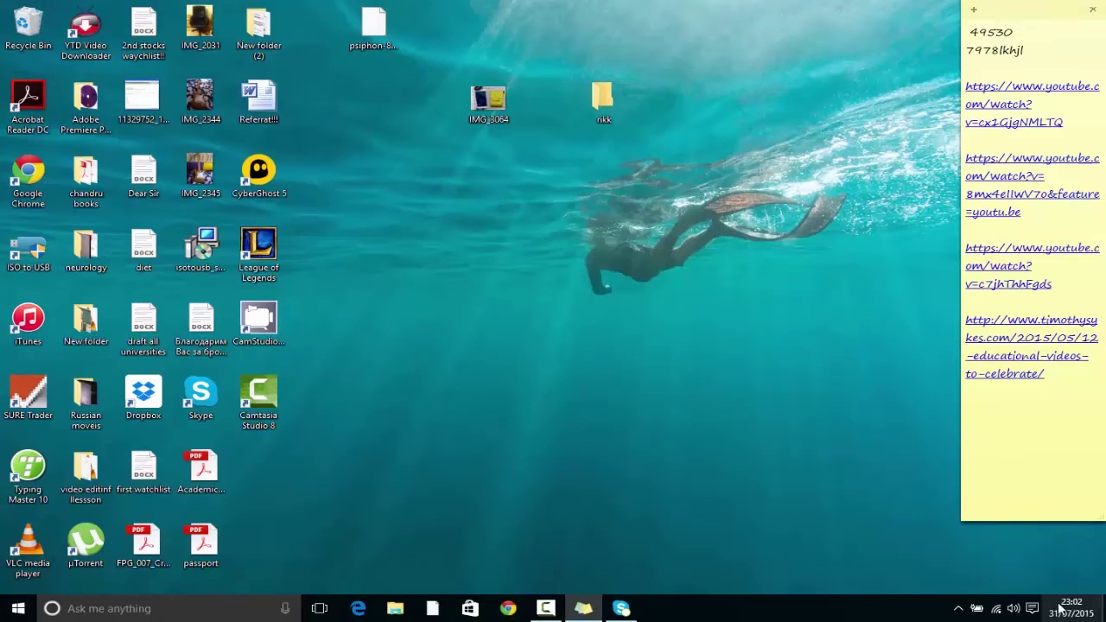
click(1032, 609)
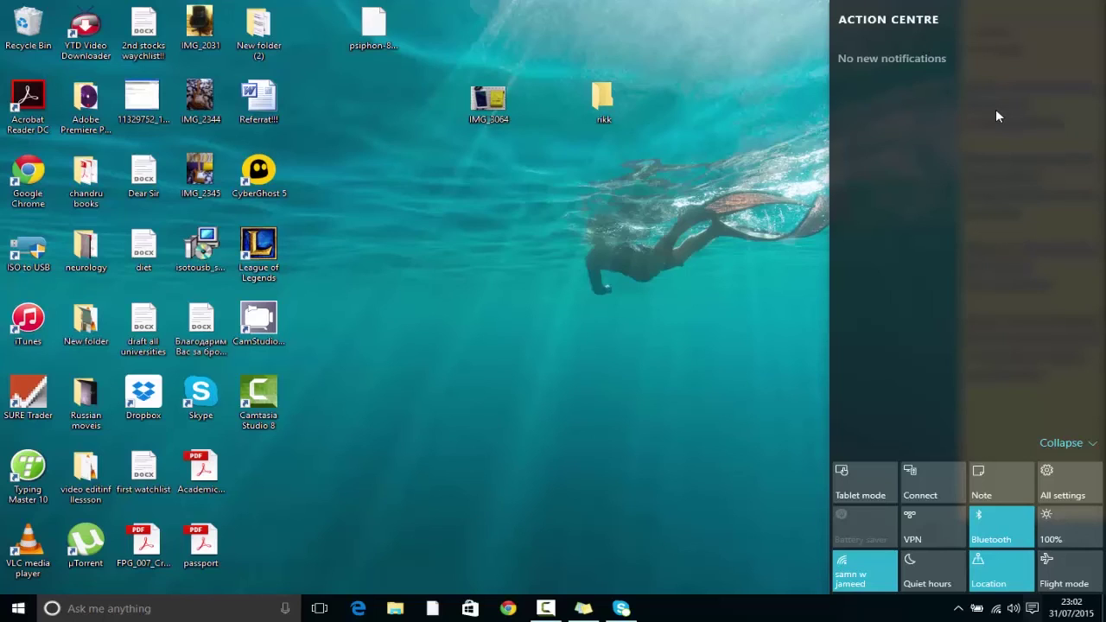
click(779, 212)
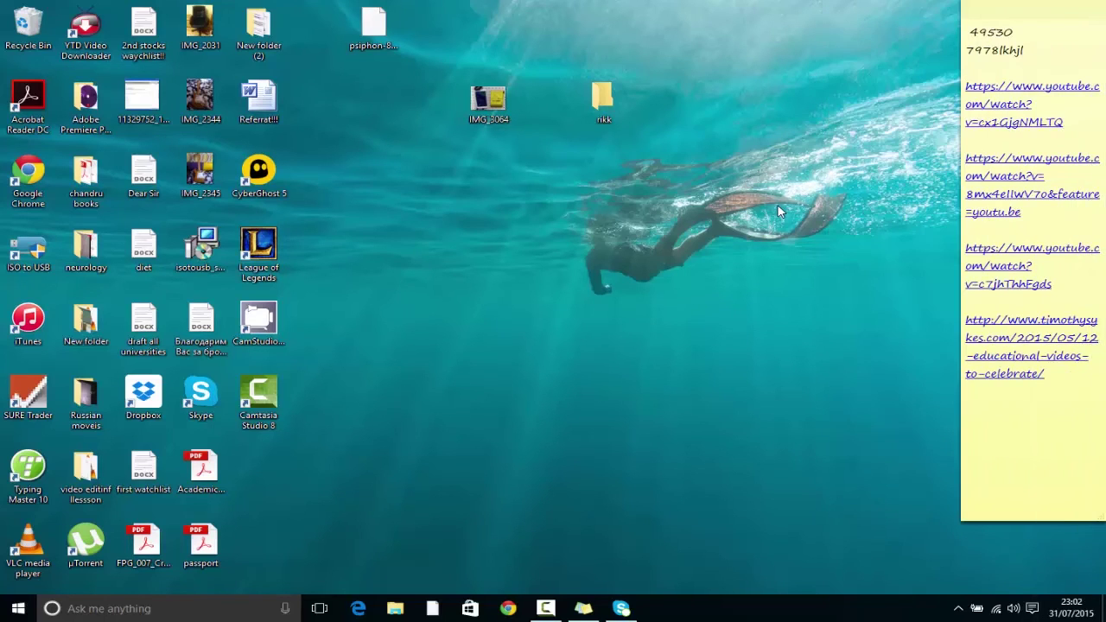